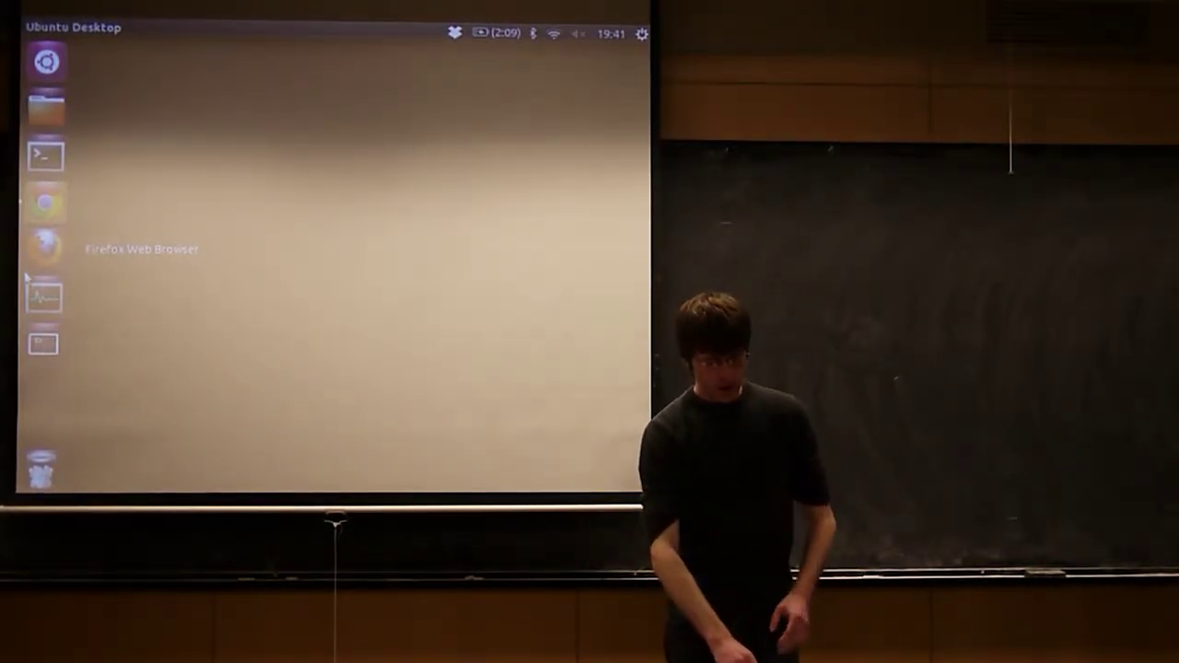
Launch a terminal window and maximize it to full screen.
{"action": "left_click", "coordinate": [45, 157]}
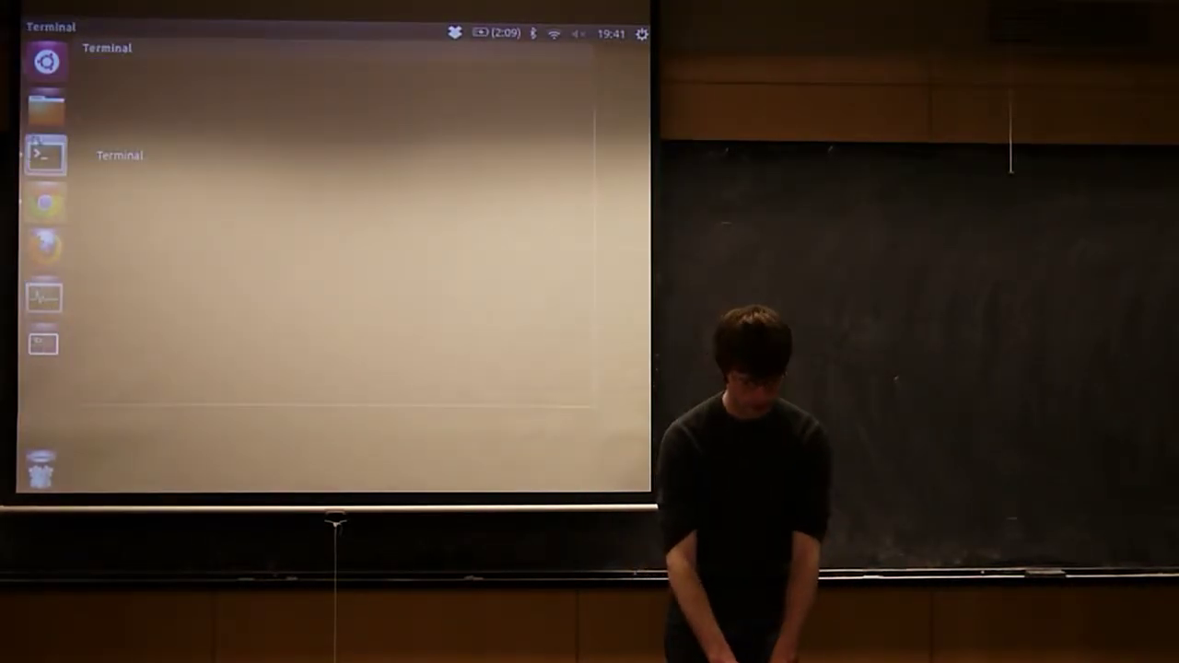
{"action": "double_click", "coordinate": [126, 49]}
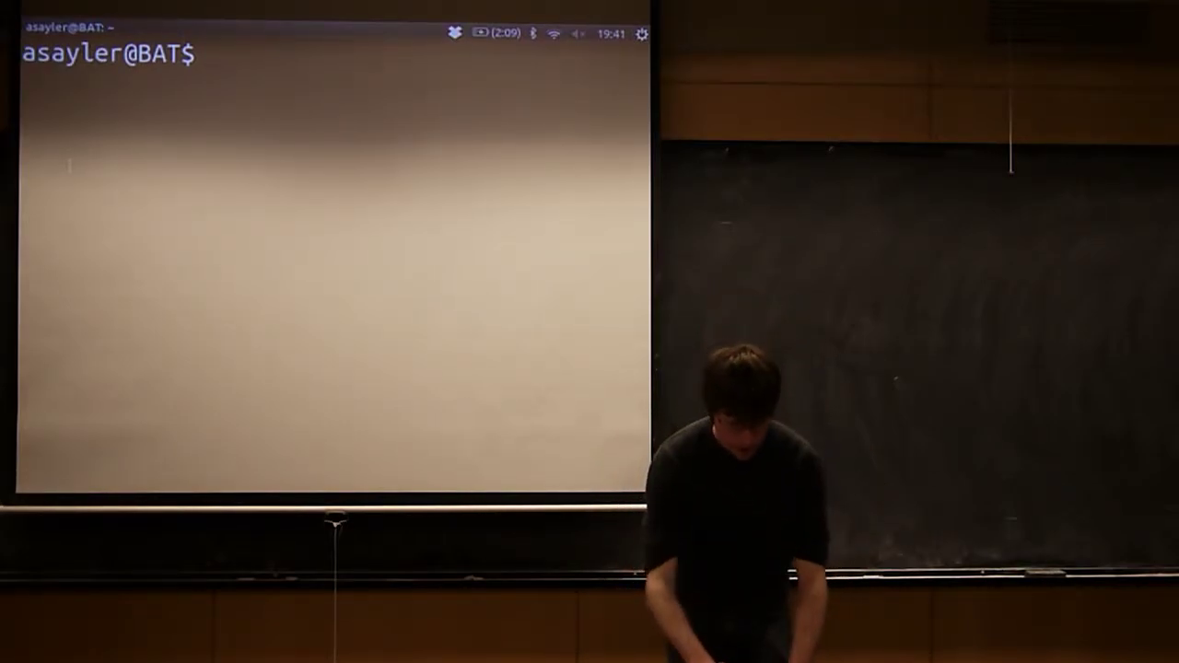
{"action": "type", "text": "emacs"}
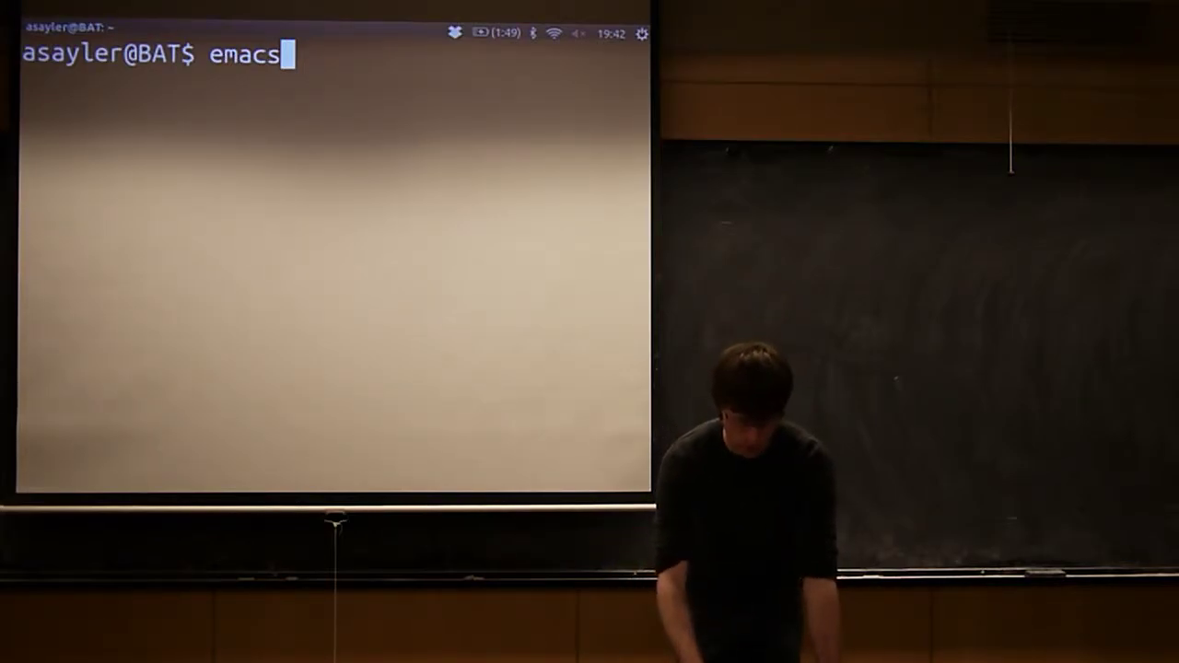
Run emacs, browse its Buffers menu, then close the graphical Emacs window.
{"action": "key", "text": "Return"}
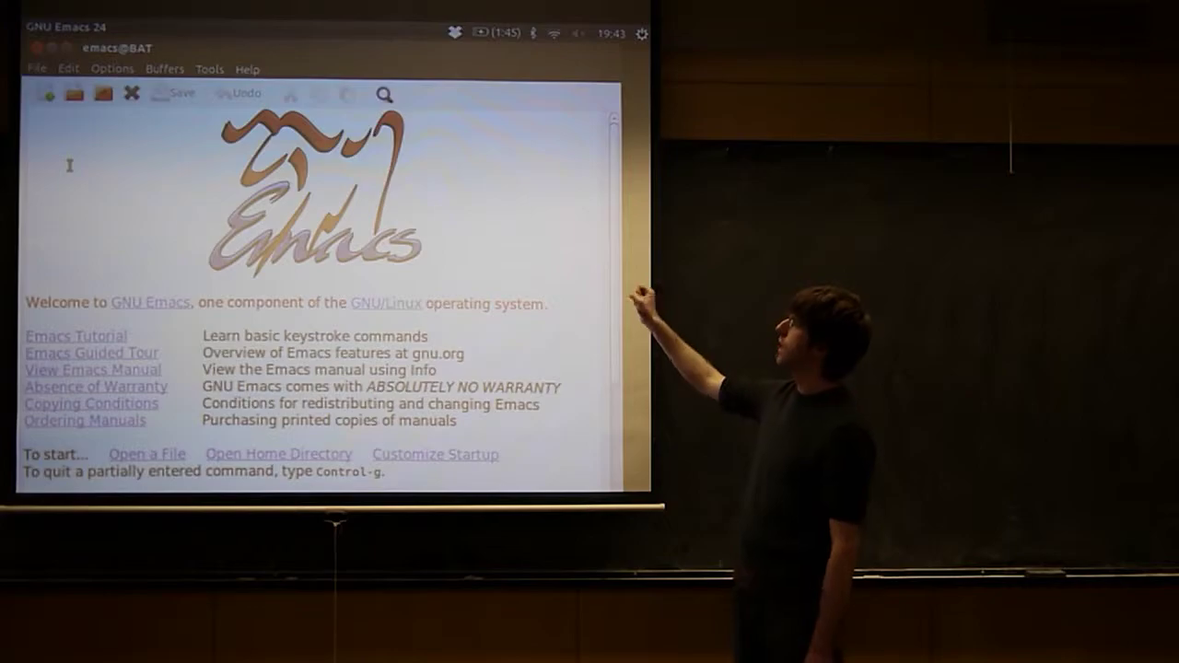
{"action": "left_click", "coordinate": [107, 72]}
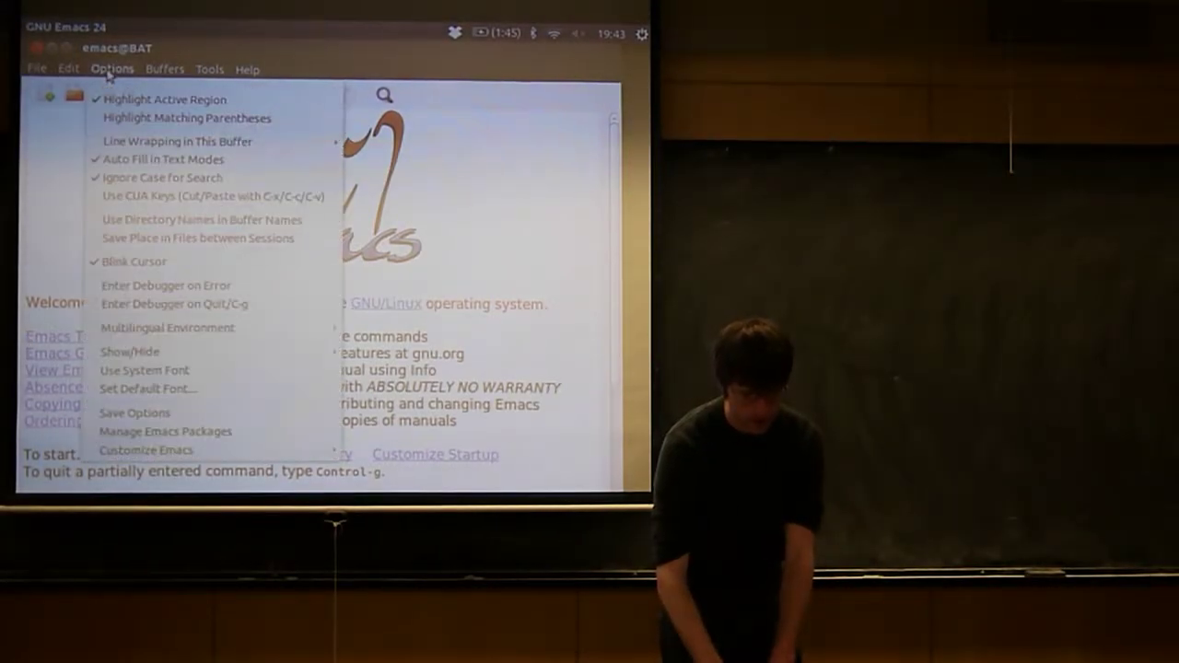
{"action": "left_click", "coordinate": [184, 71]}
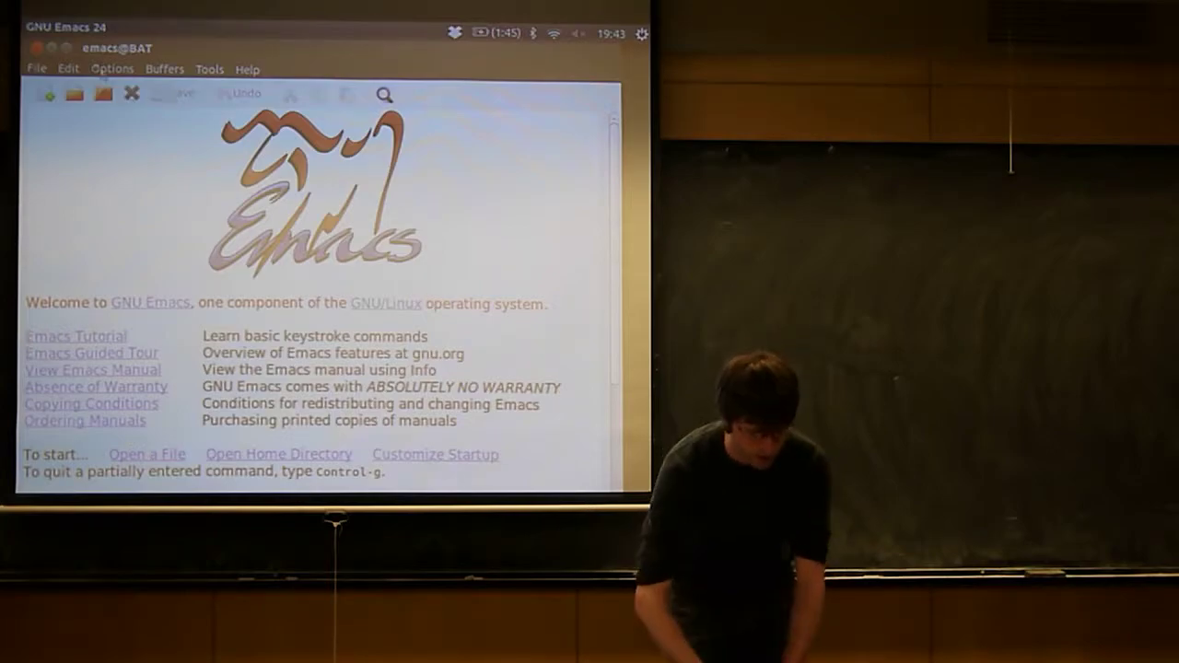
{"action": "left_click", "coordinate": [42, 53]}
{"action": "type", "text": "emacs -nw"}
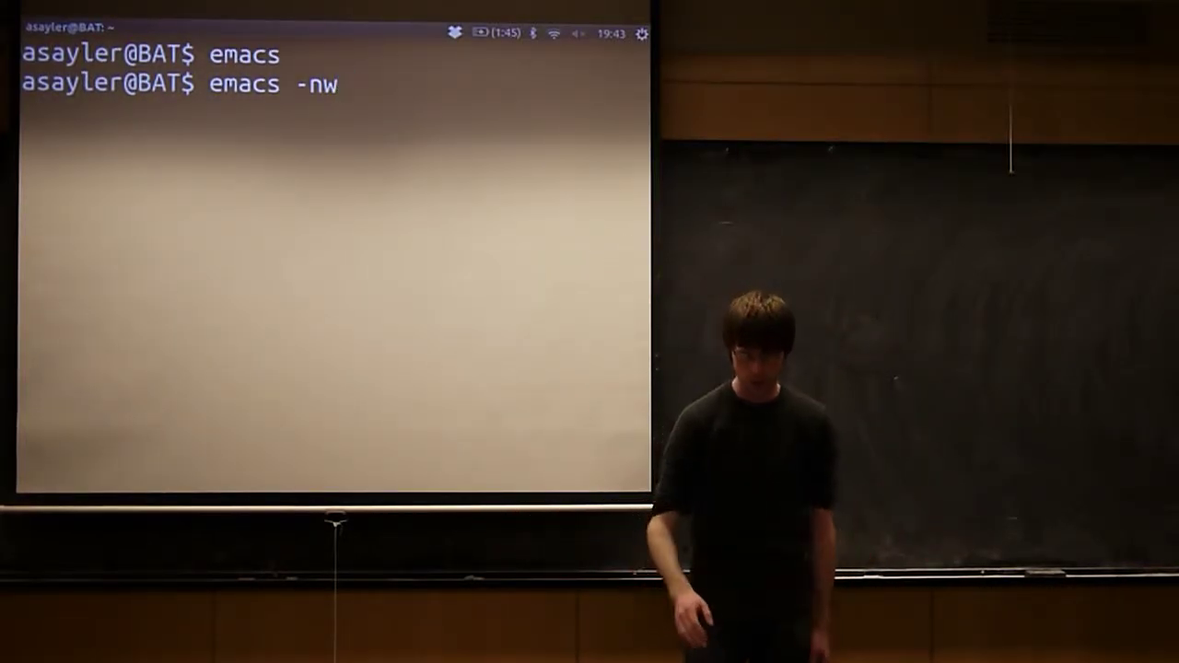
Start Emacs inside the terminal with emacs -nw, then quit with C-x C-c.
{"action": "key", "text": "Return"}
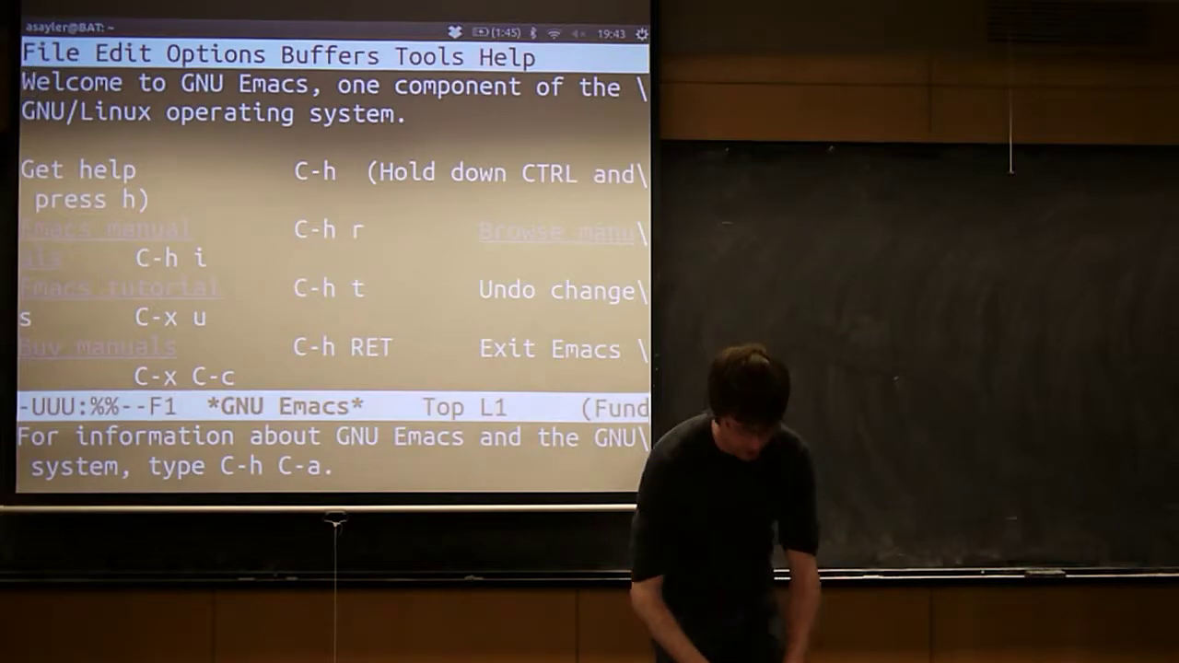
{"action": "key", "text": "ctrl+x"}
{"action": "key", "text": "ctrl+c"}
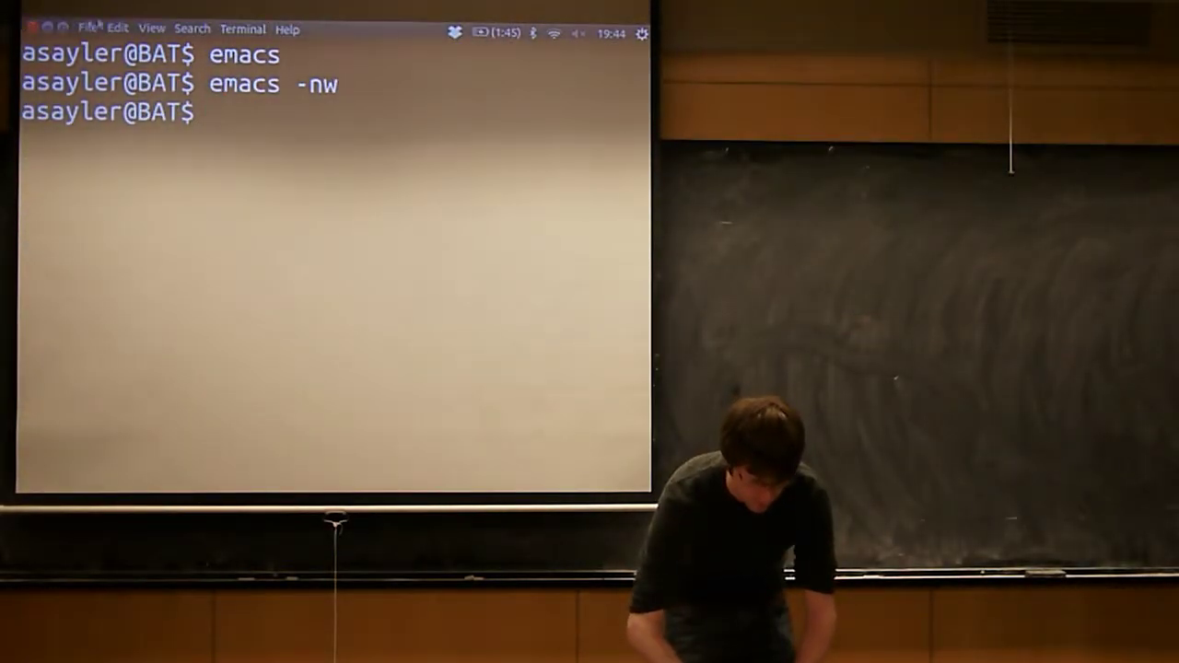
Shrink the terminal text size twice and relaunch emacs -nw in the terminal.
{"action": "left_click", "coordinate": [145, 27]}
{"action": "left_click", "coordinate": [180, 112]}
{"action": "type", "text": "emacs -nw"}
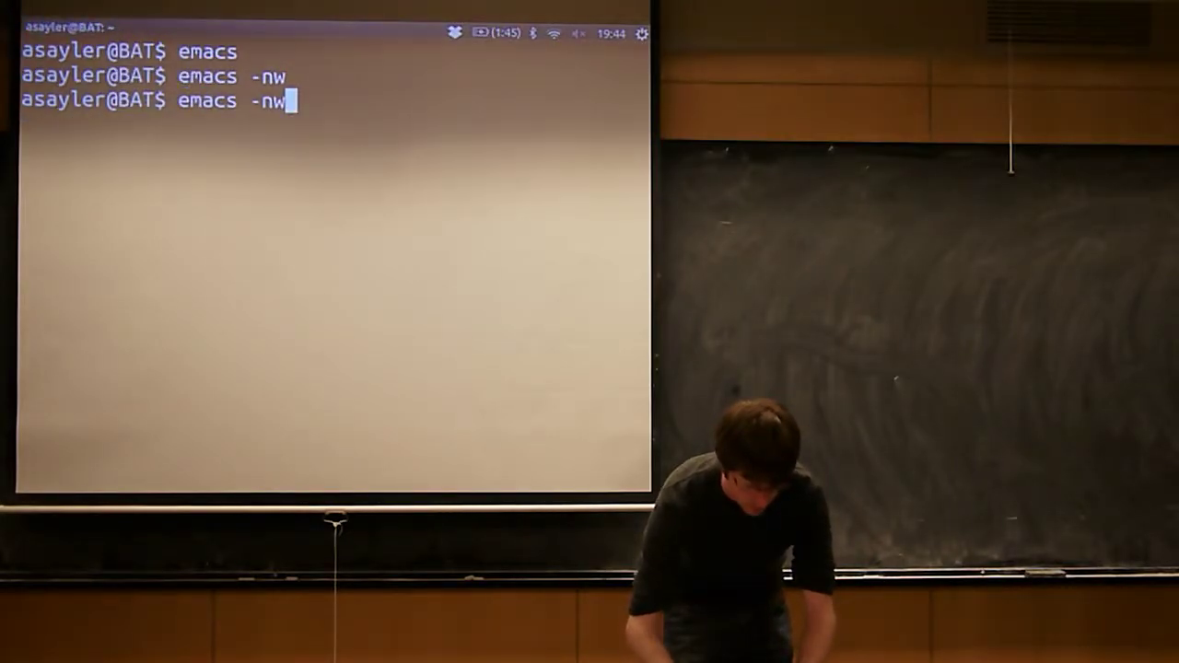
{"action": "key", "text": "Return"}
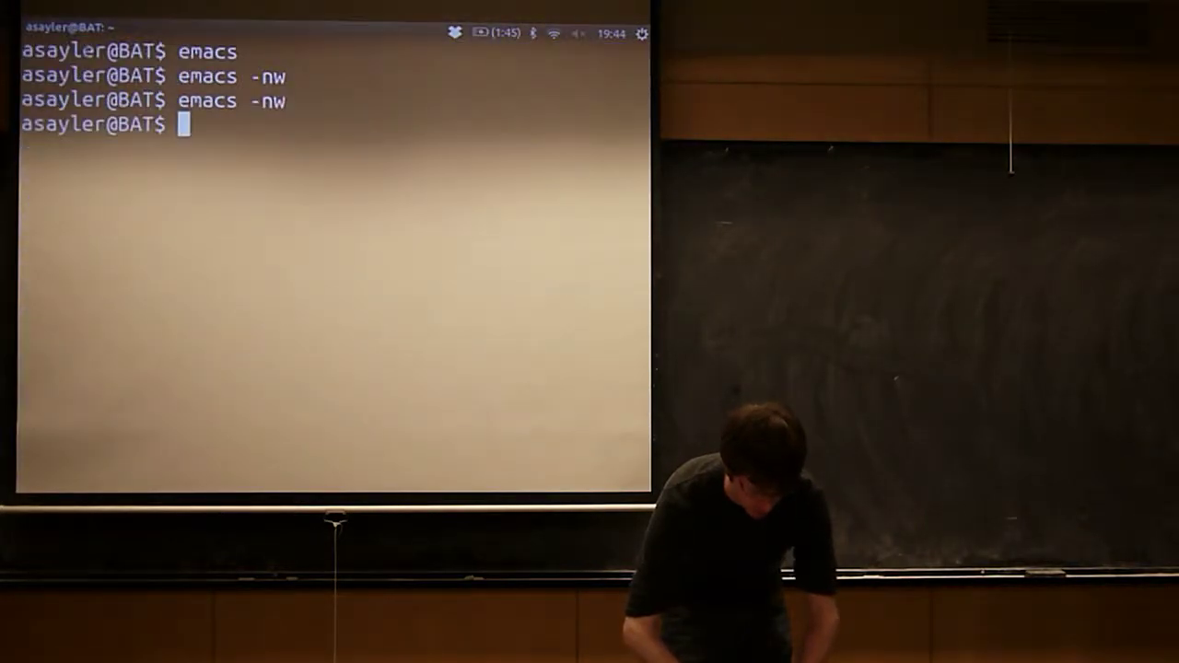
{"action": "left_click", "coordinate": [115, 29]}
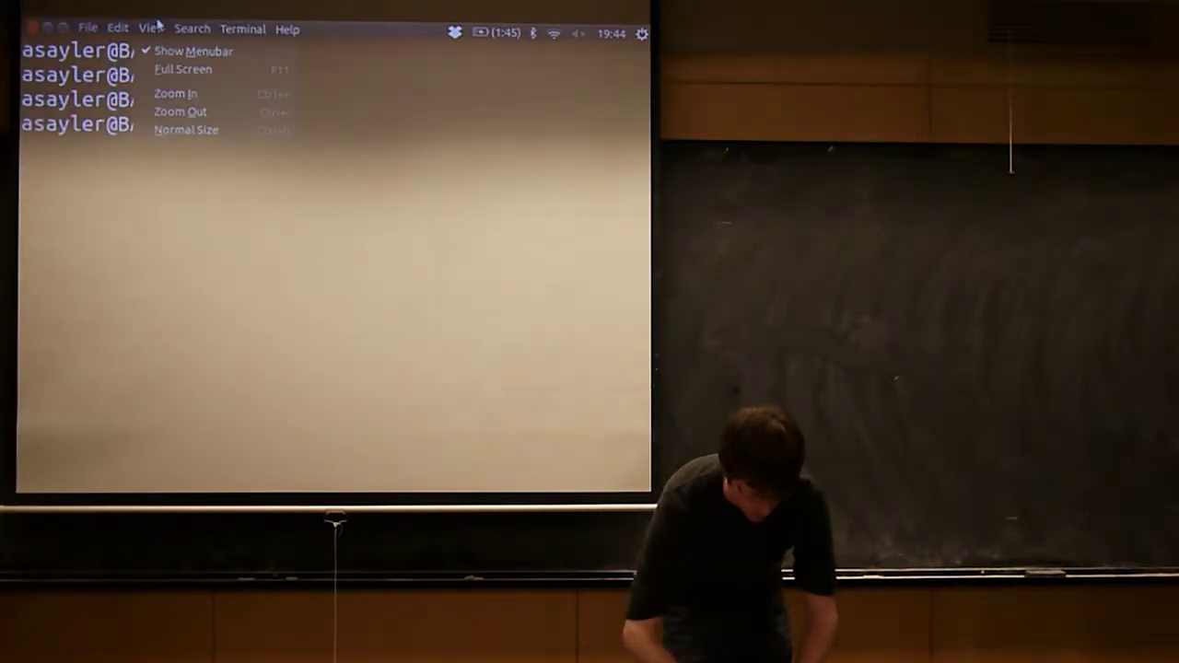
{"action": "left_click", "coordinate": [164, 112]}
{"action": "key", "text": "Up"}
{"action": "key", "text": "Return"}
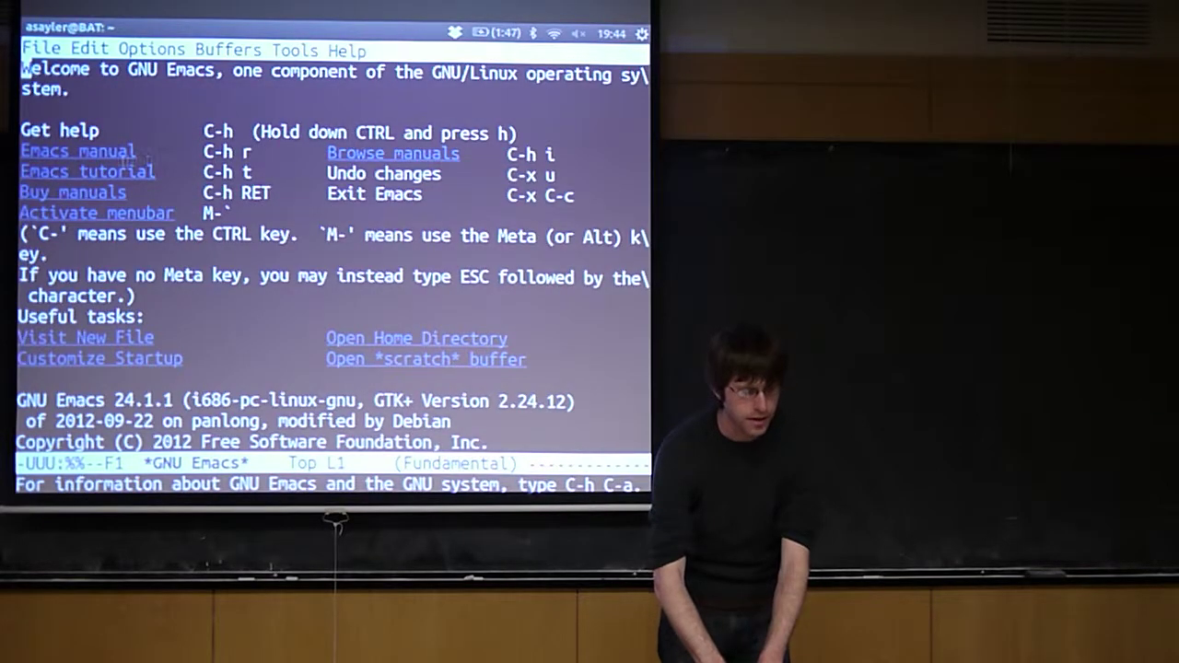
Select the word 'you', quit with C-x C-c, and trim the recalled command to 'emacs'.
{"action": "double_click", "coordinate": [63, 275]}
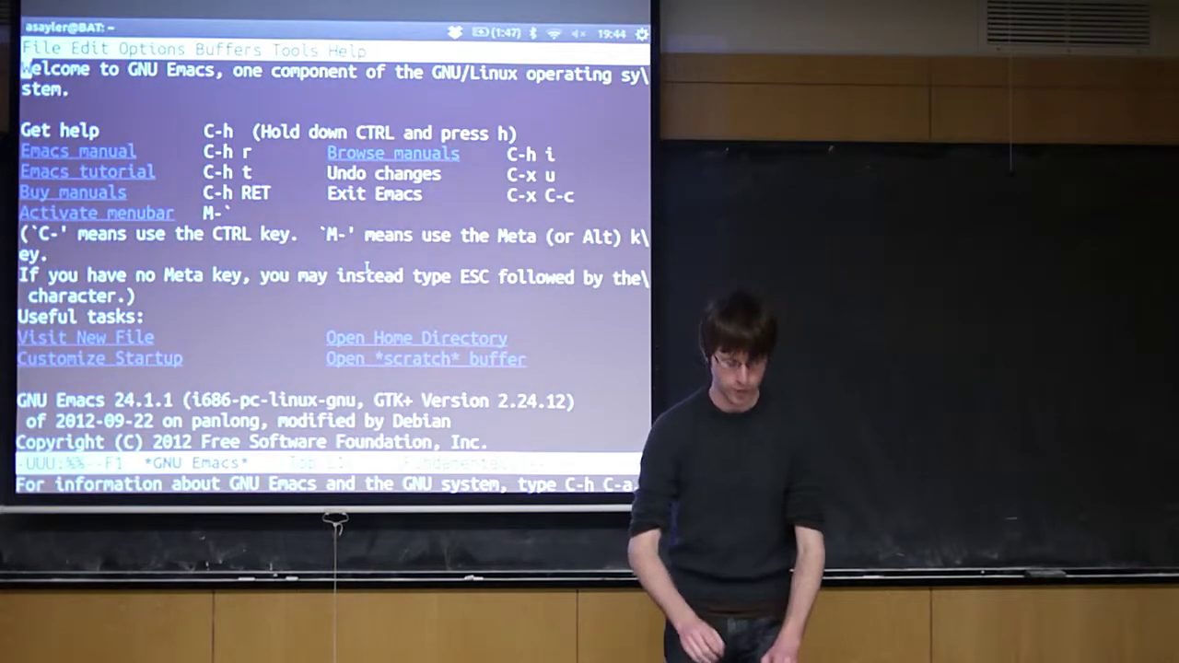
{"action": "key", "text": "ctrl+x"}
{"action": "key", "text": "ctrl+c"}
{"action": "key", "text": "Up"}
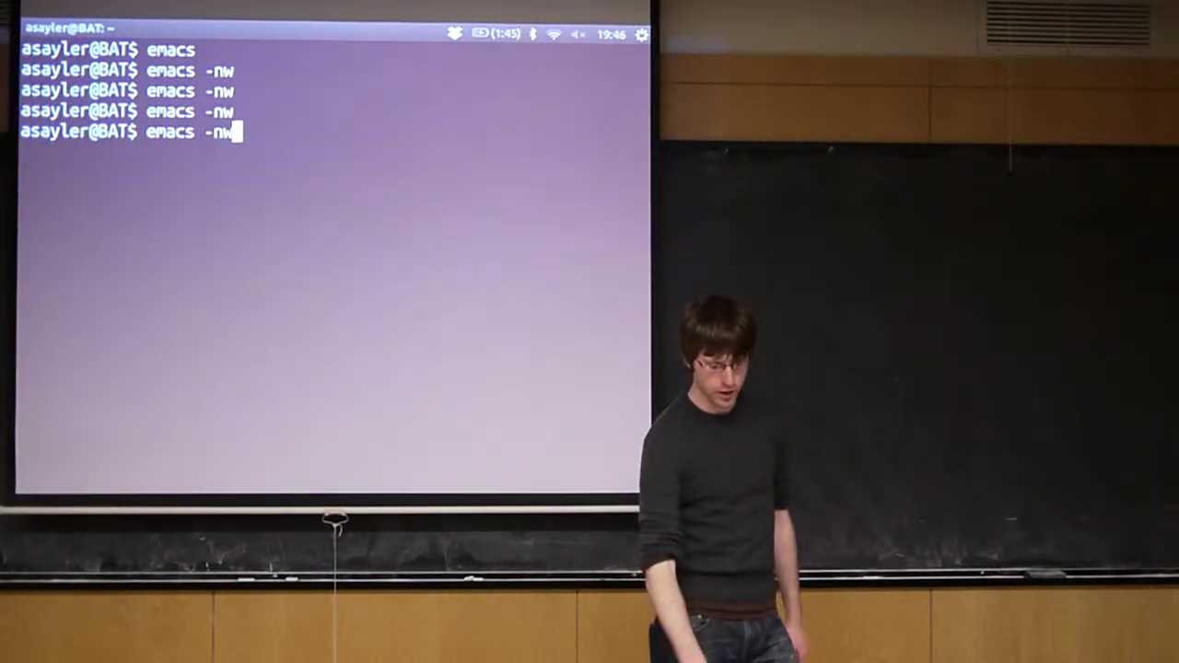
{"action": "key", "text": "BackSpace"}
{"action": "key", "text": "BackSpace"}
{"action": "key", "text": "BackSpace"}
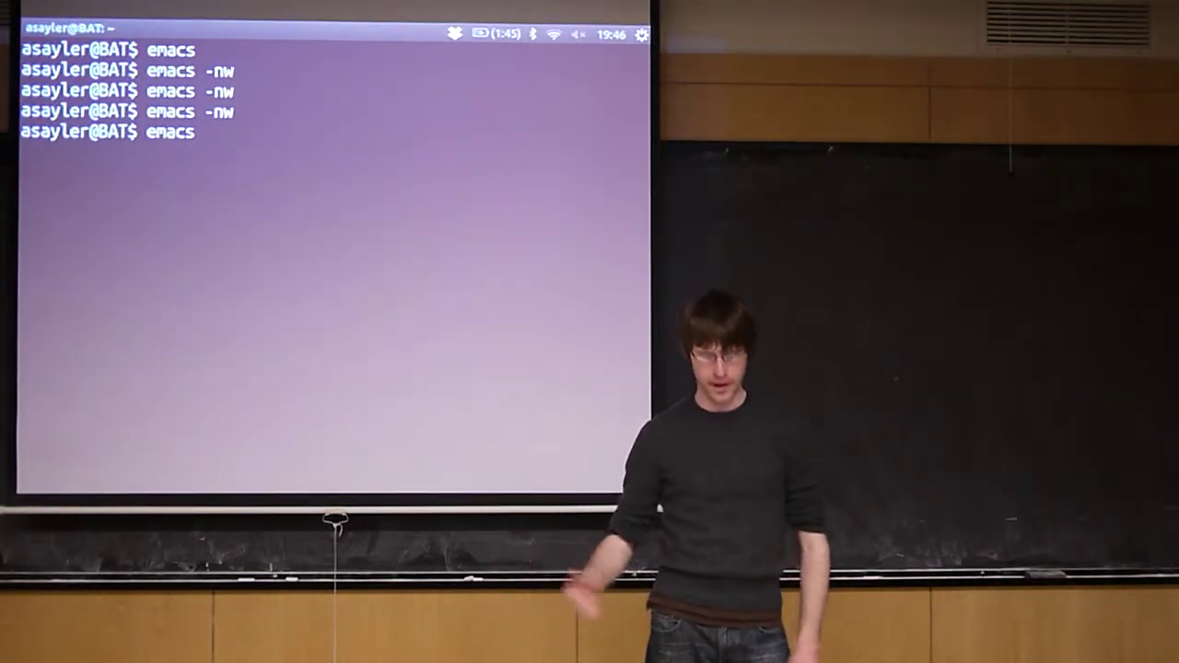
{"action": "type", "text": "-nw"}
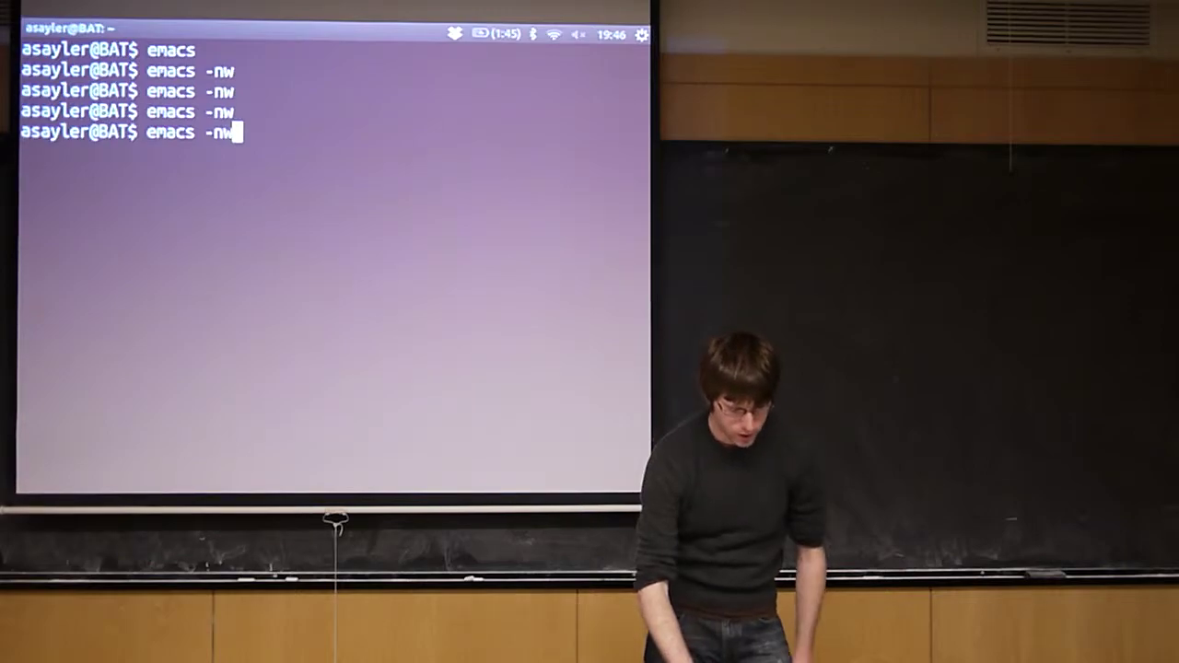
Run emacs -nw to show the text-mode welcome screen in the terminal.
{"action": "key", "text": "Return"}
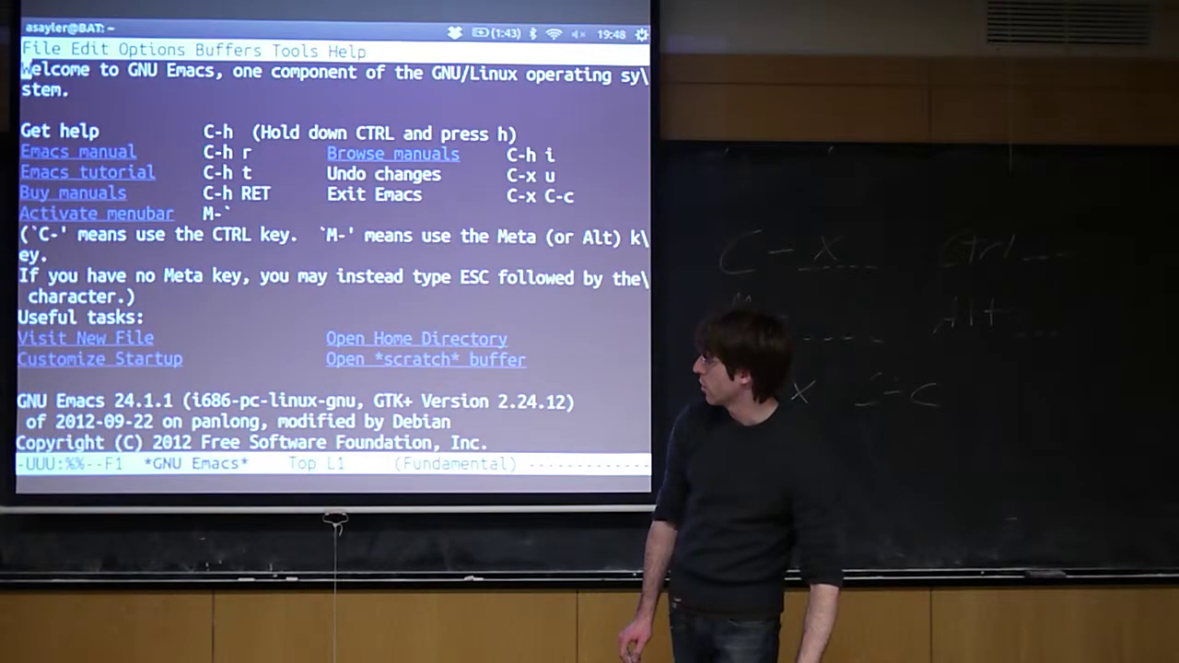
Quit Emacs with C-x C-c and rerun emacs -nw from the shell history.
{"action": "key", "text": "ctrl+x"}
{"action": "key", "text": "ctrl+c"}
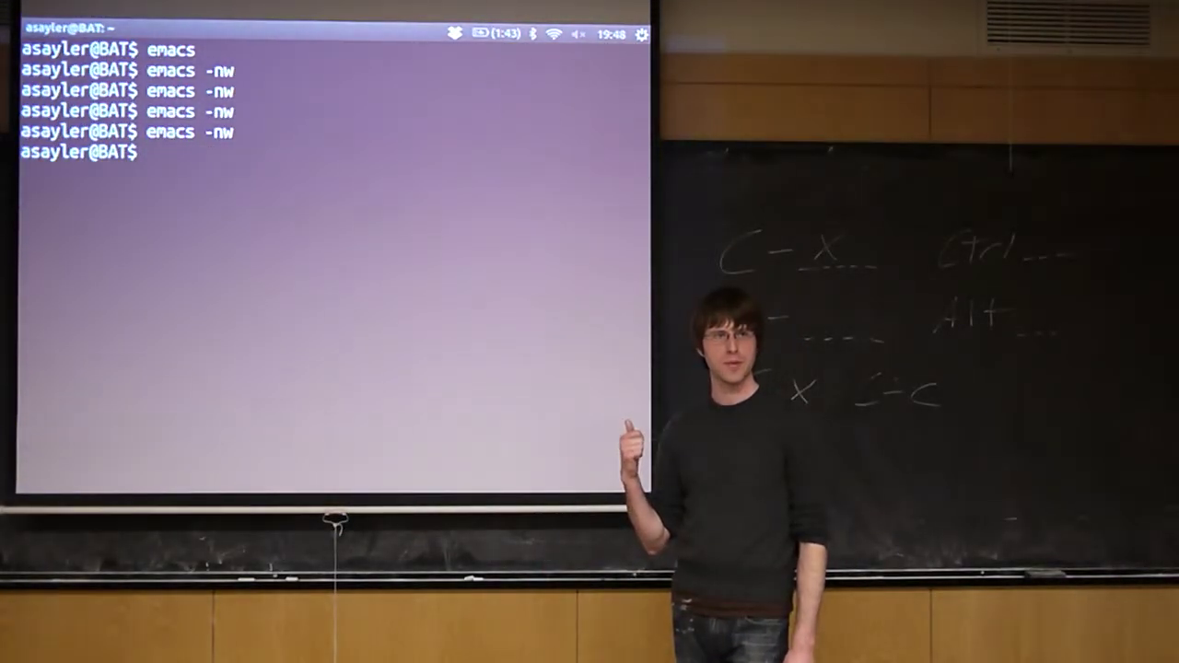
{"action": "key", "text": "Up"}
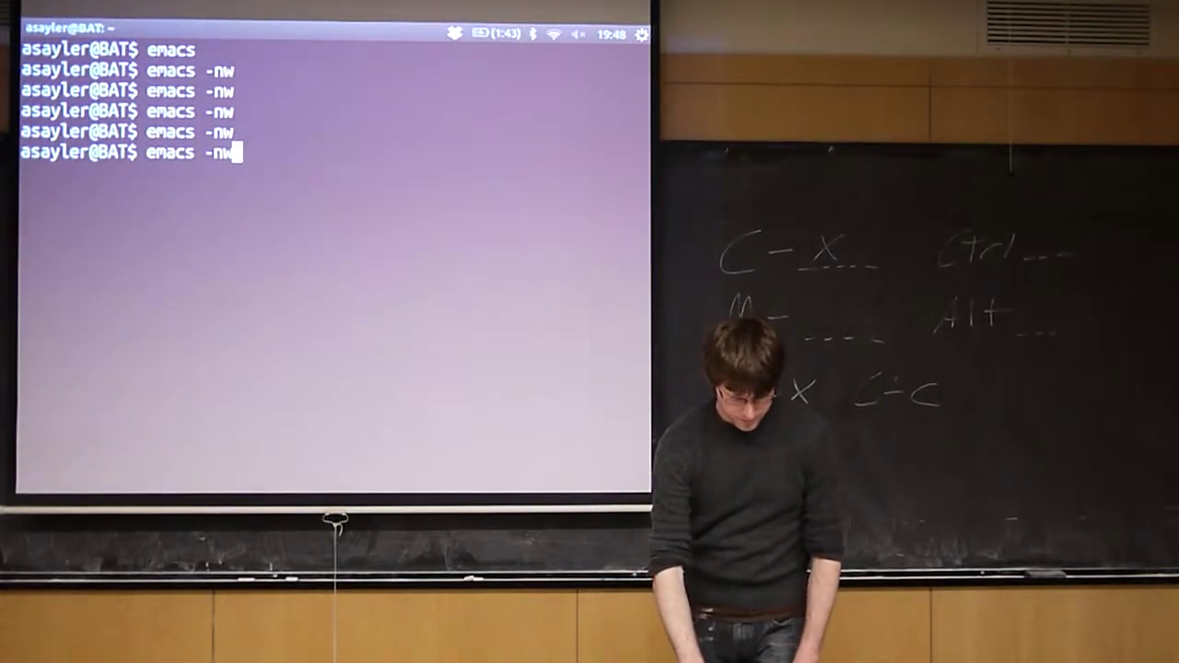
{"action": "key", "text": "Return"}
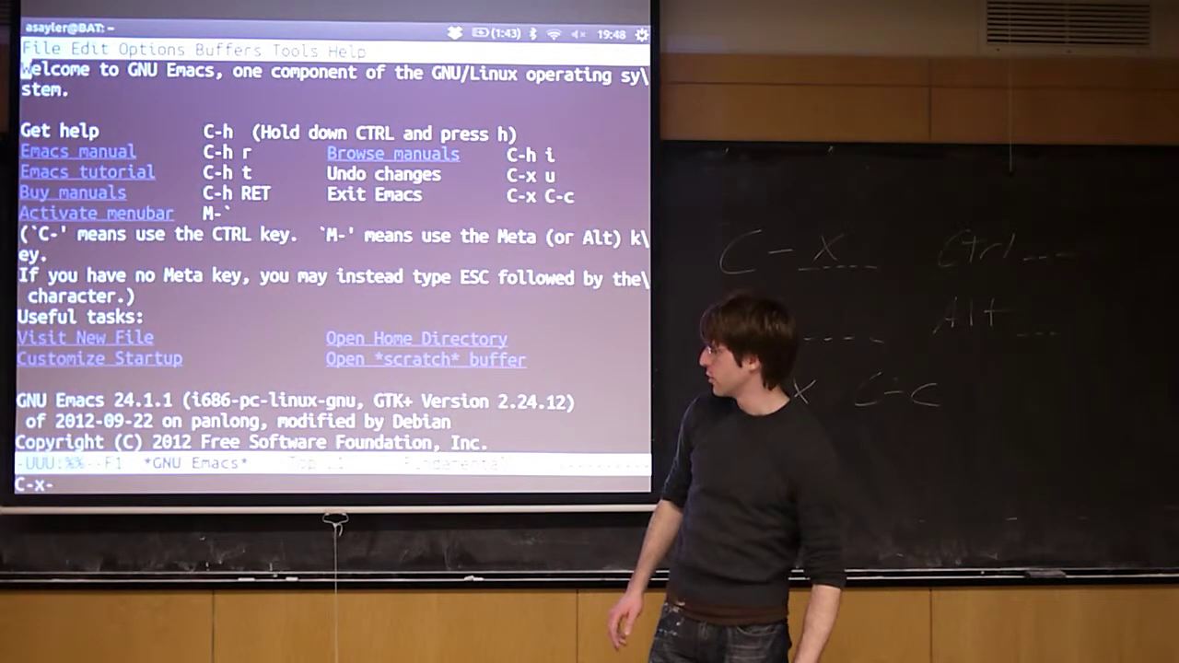
{"action": "key", "text": "ctrl+c"}
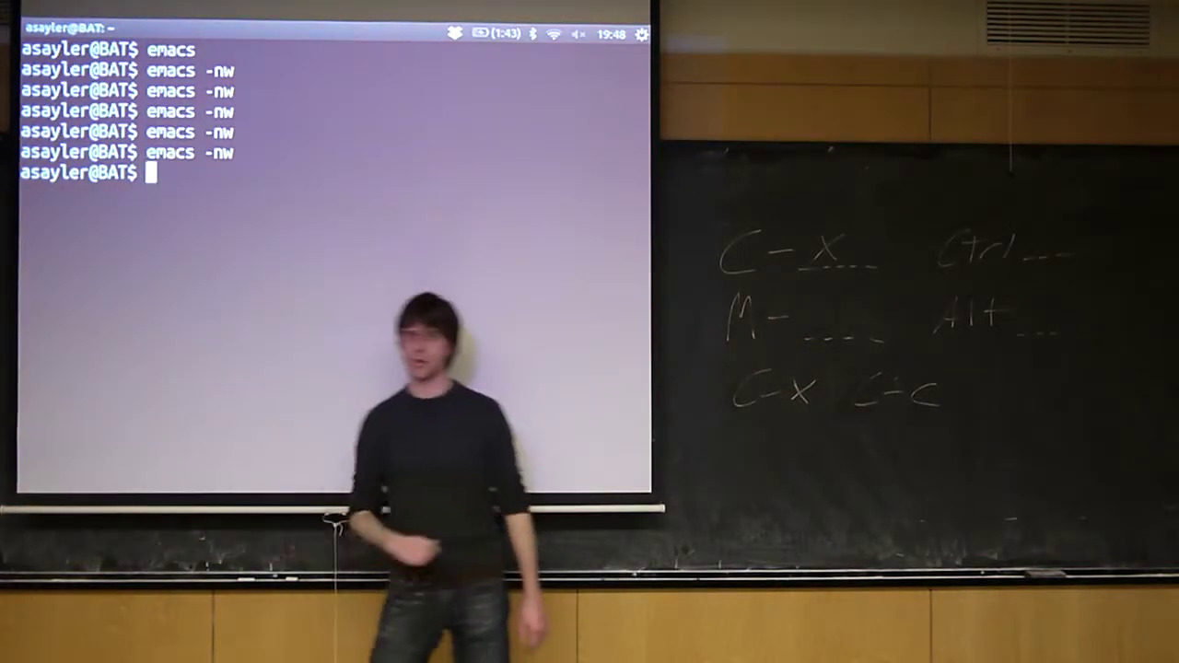
{"action": "key", "text": "Up"}
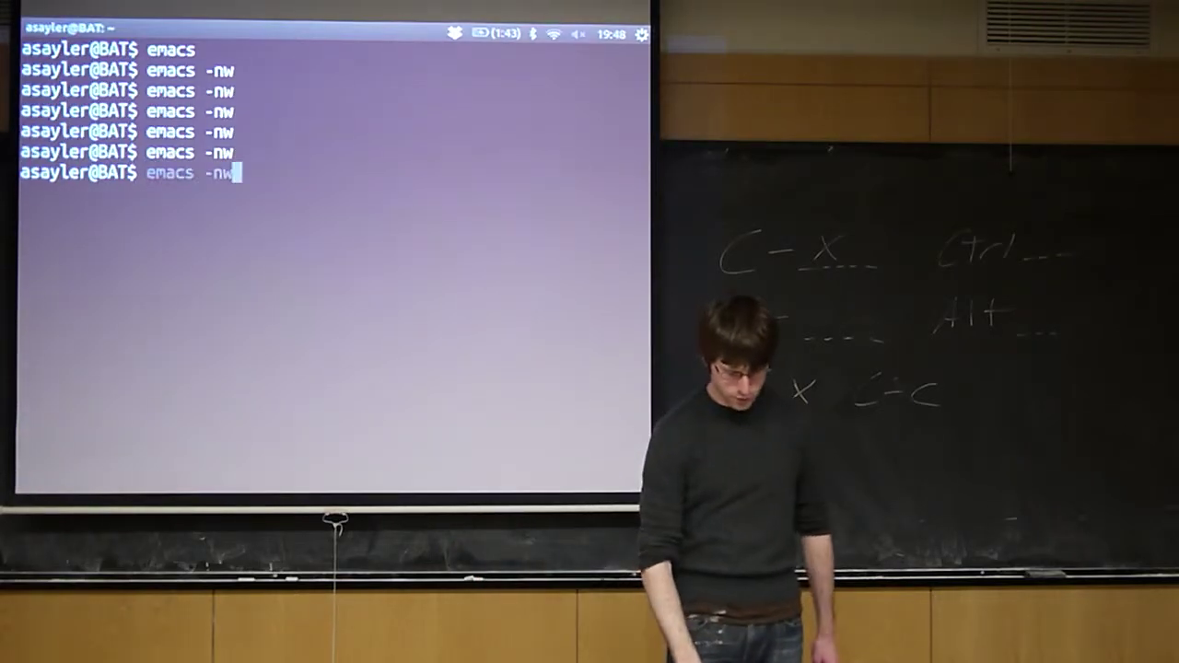
{"action": "key", "text": "Return"}
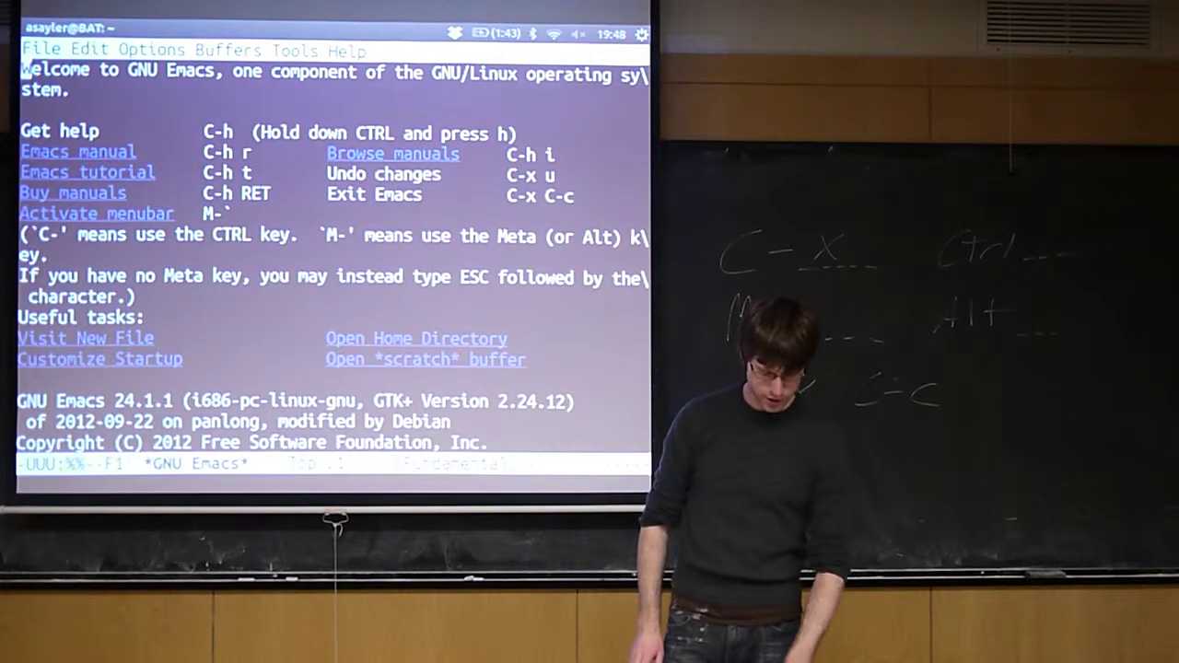
{"action": "key", "text": "ctrl+x"}
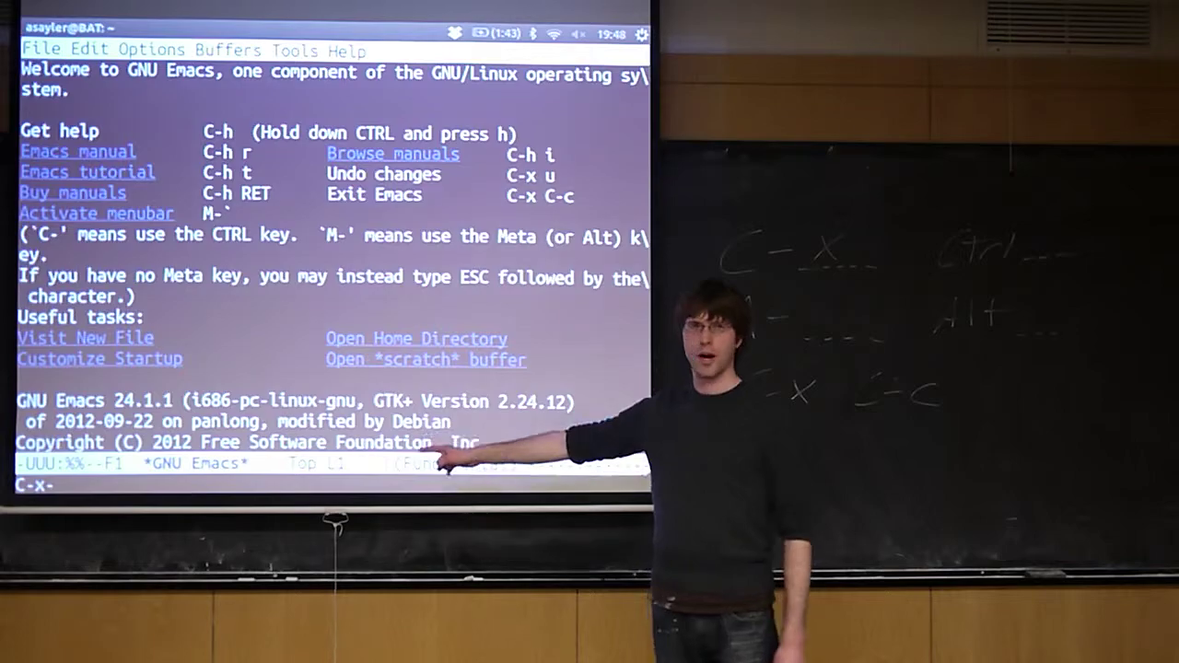